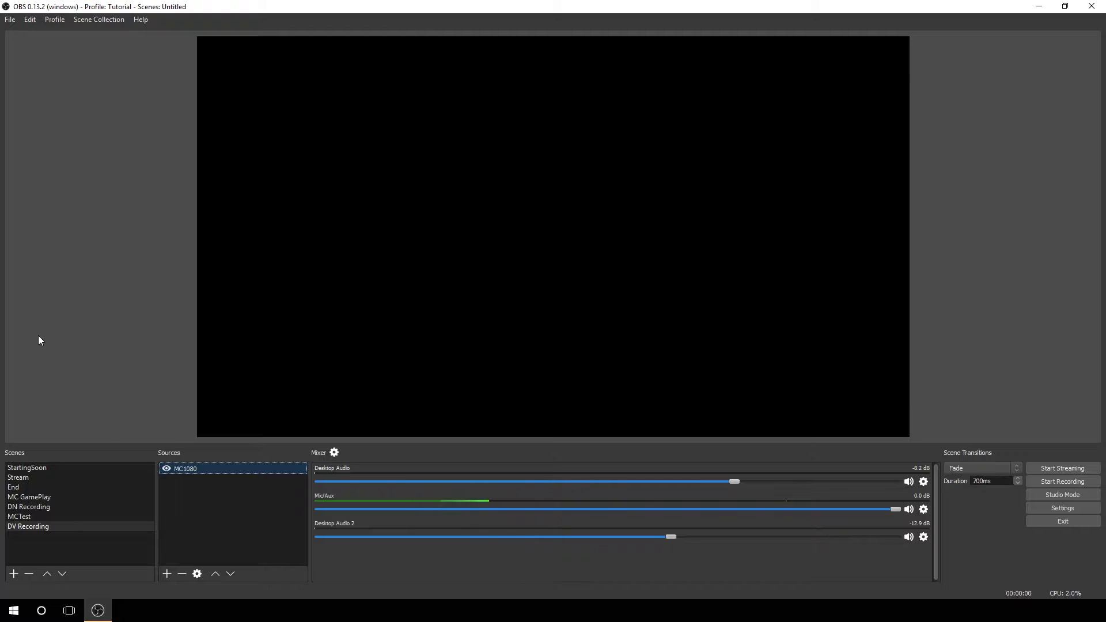
- Add a new scene named "Tutorial Test"
left_click(14, 575)
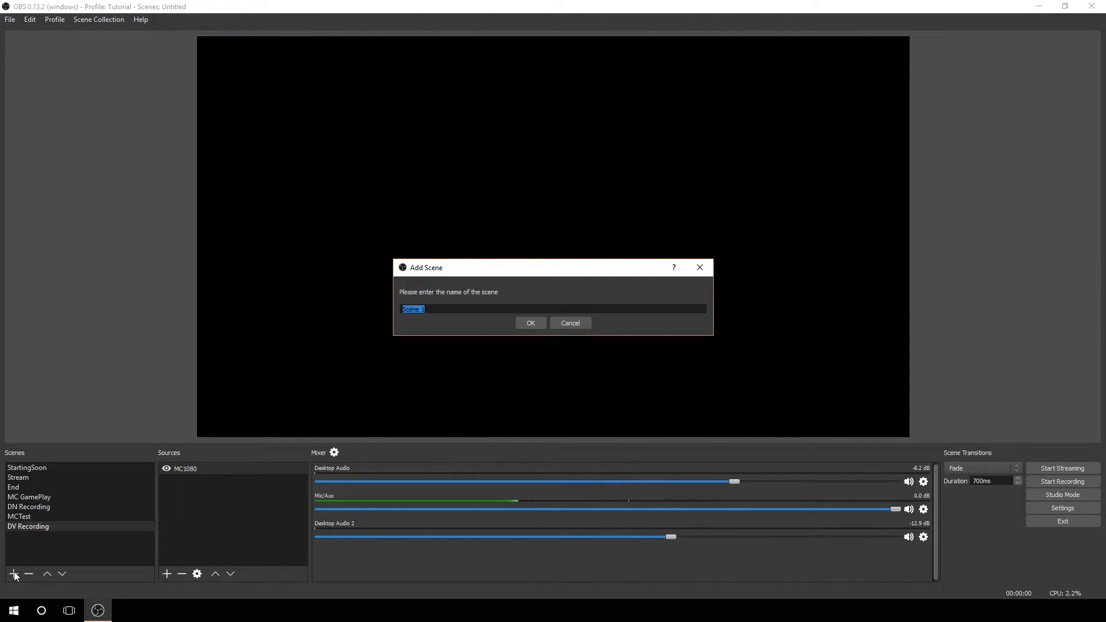
type("Tutorial Test")
left_click(534, 320)
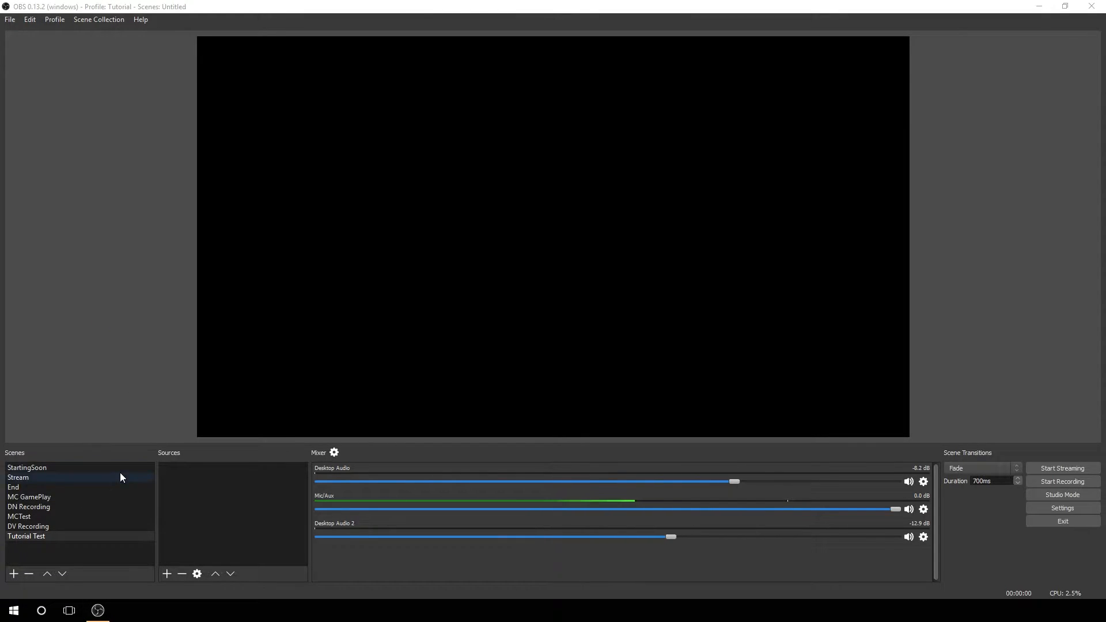
- Add a new Game Capture source named "TestMC" to the Tutorial Test scene
left_click(168, 575)
left_click(168, 575)
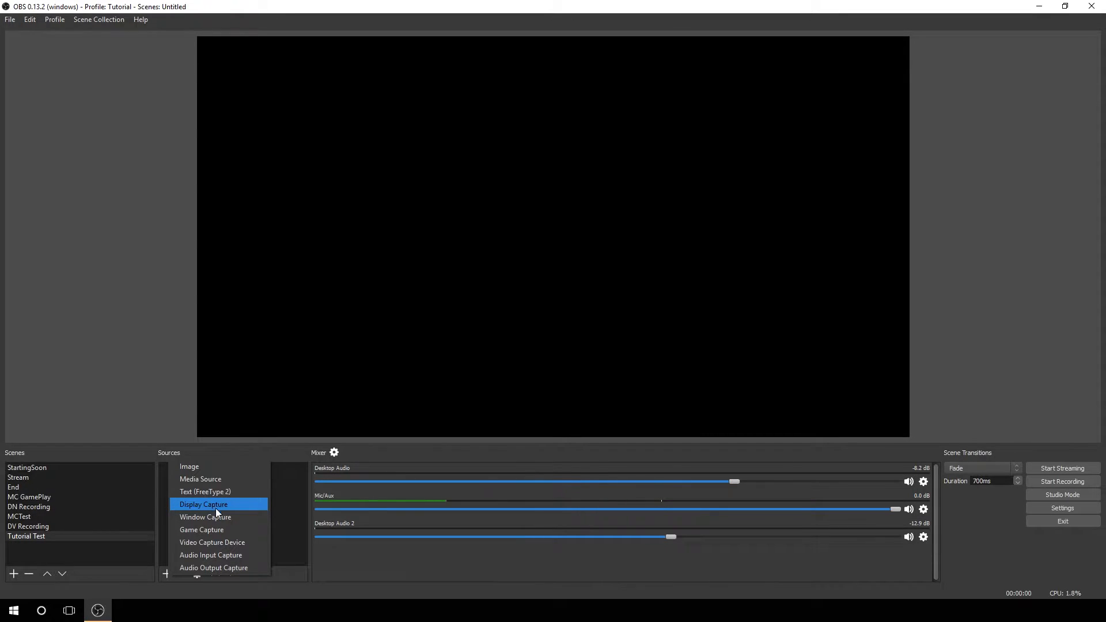
left_click(211, 530)
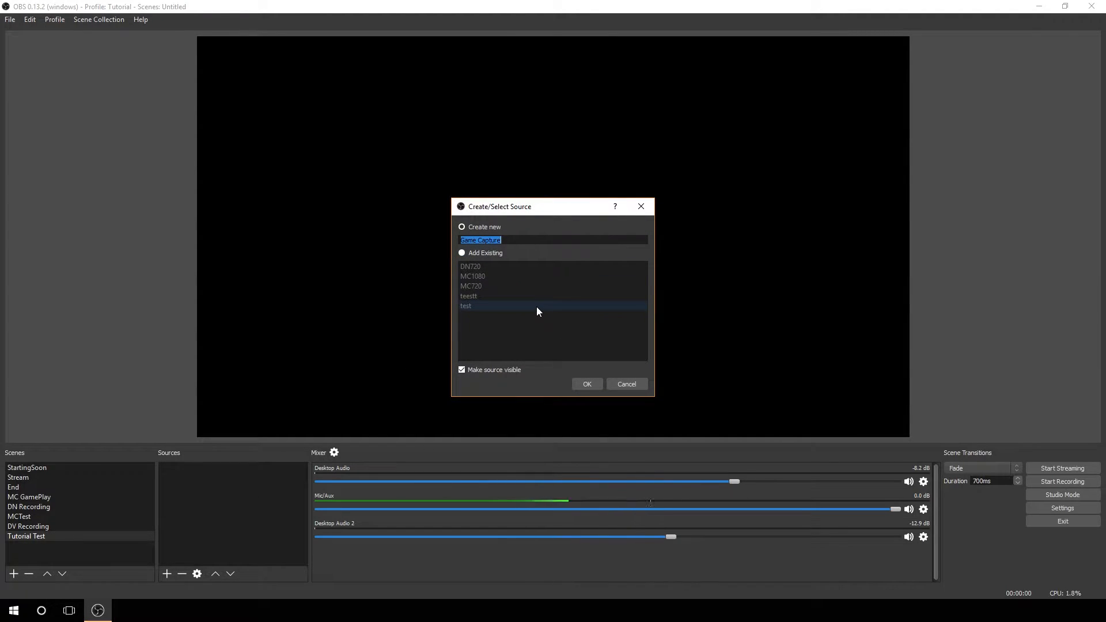
type("TestMC")
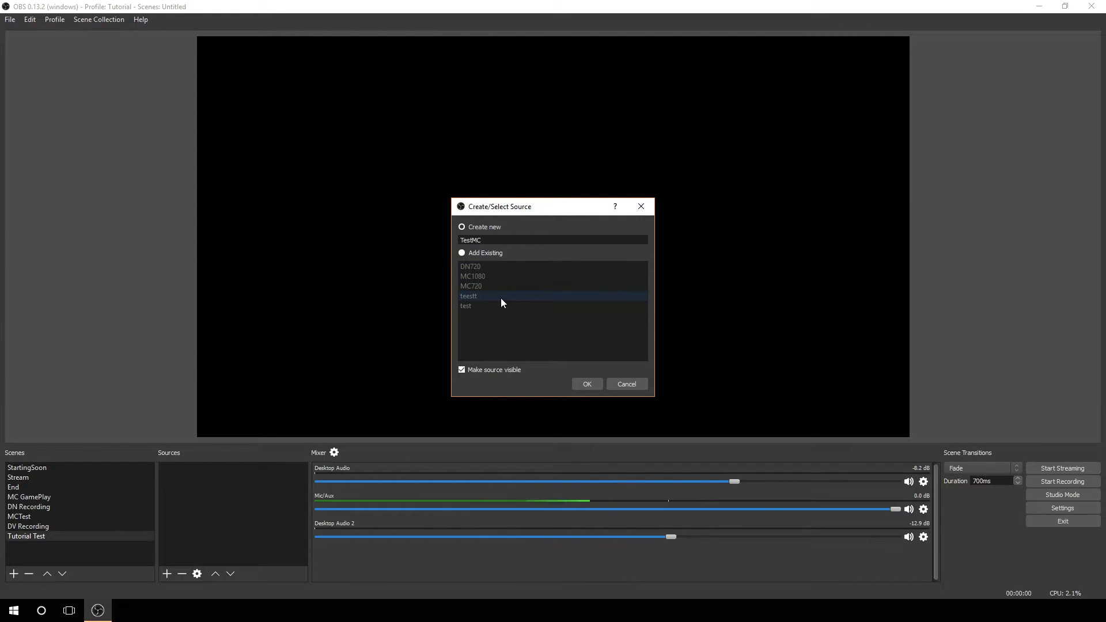
left_click(590, 384)
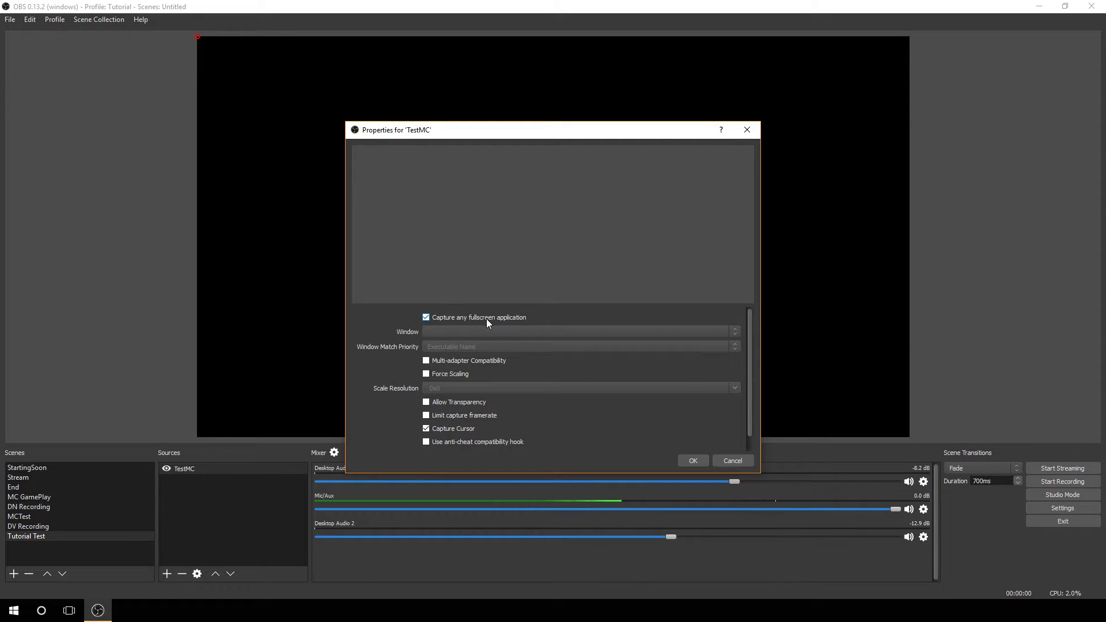
- Turn off capturing any fullscreen application for TestMC and capture the "[javaw.exe]: Minecraft 1.9" window instead
left_click(444, 317)
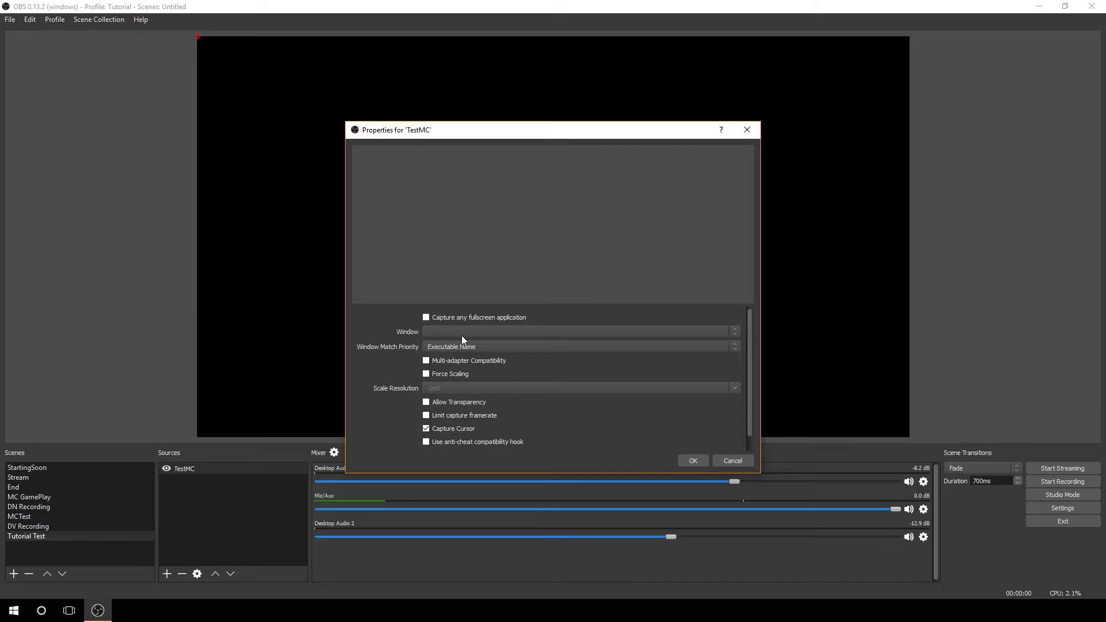
left_click(455, 328)
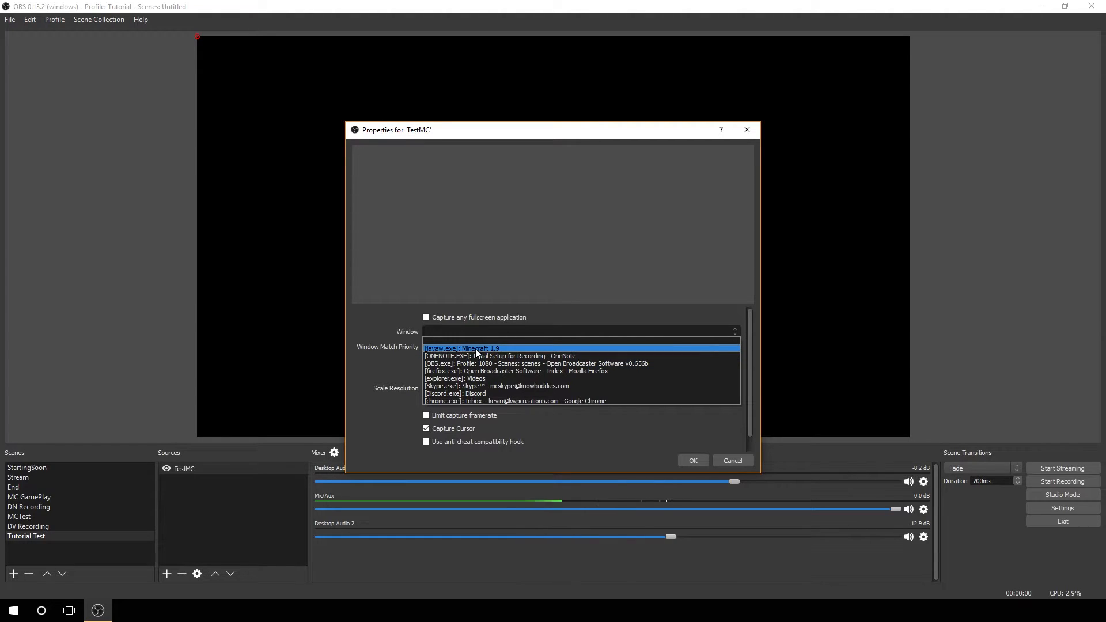
left_click(477, 349)
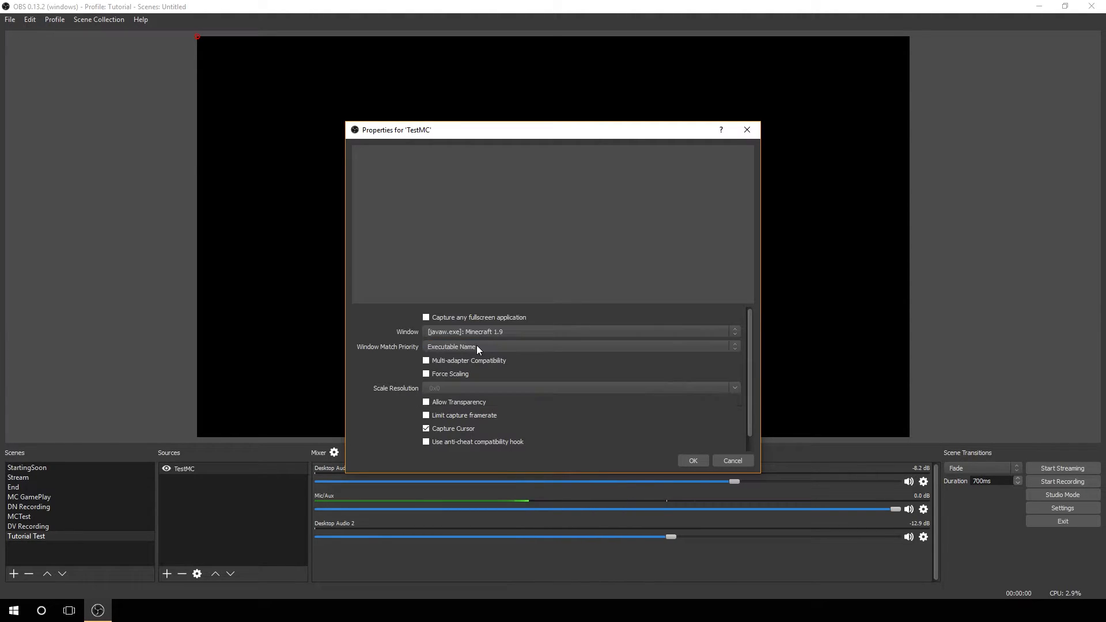
left_click(693, 461)
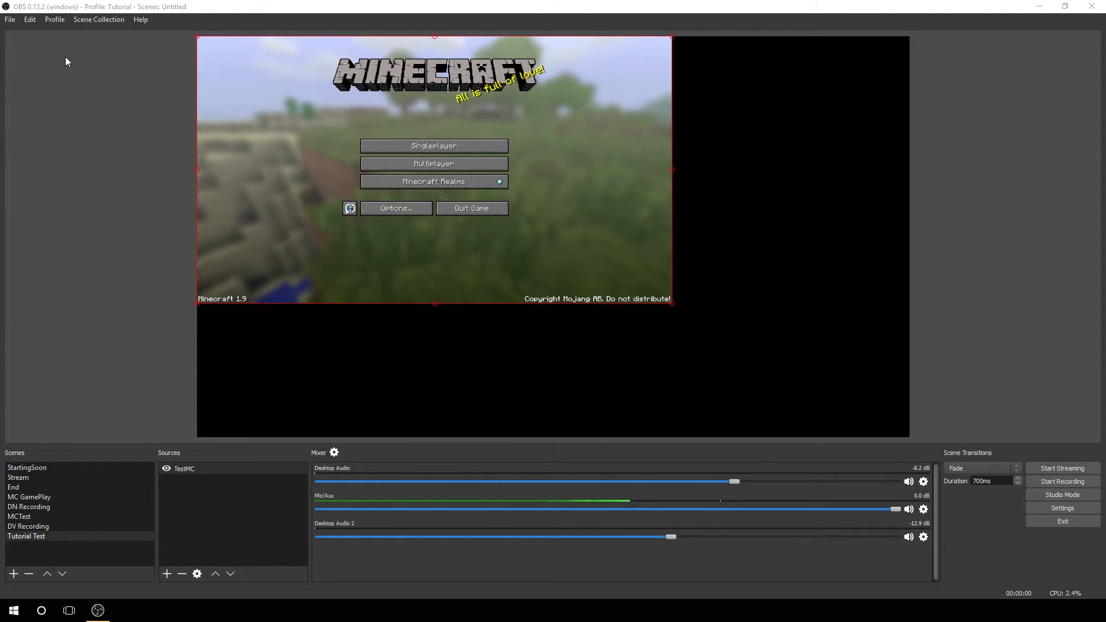
- In the output settings, choose "Indistinguishable Quality, Large File Size" as recording quality and review the available encoders
left_click(9, 20)
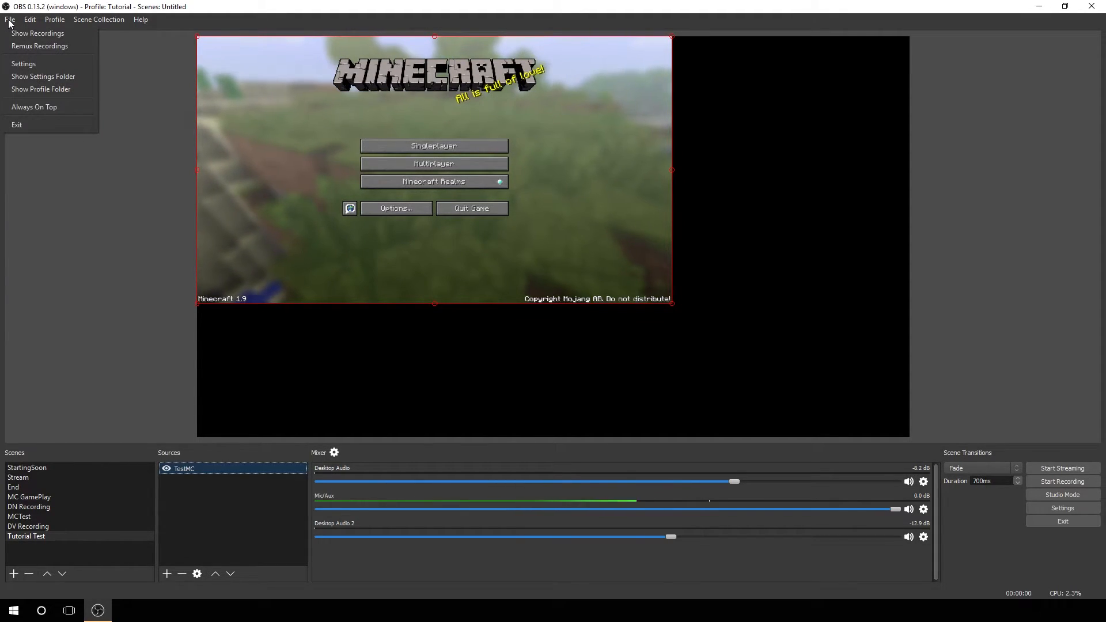
left_click(33, 65)
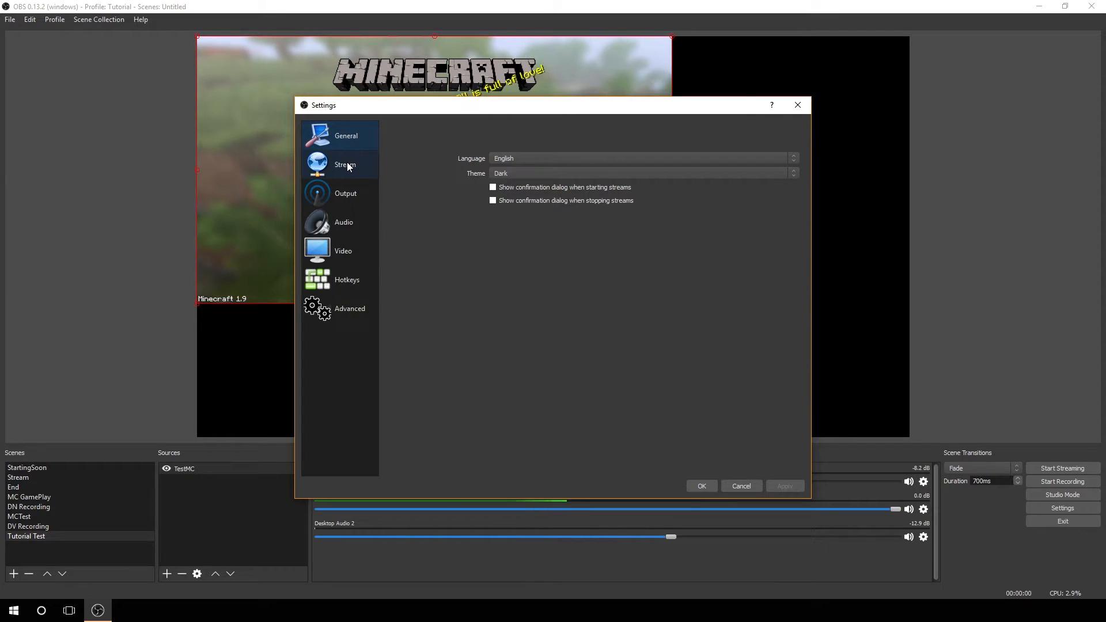
left_click(340, 197)
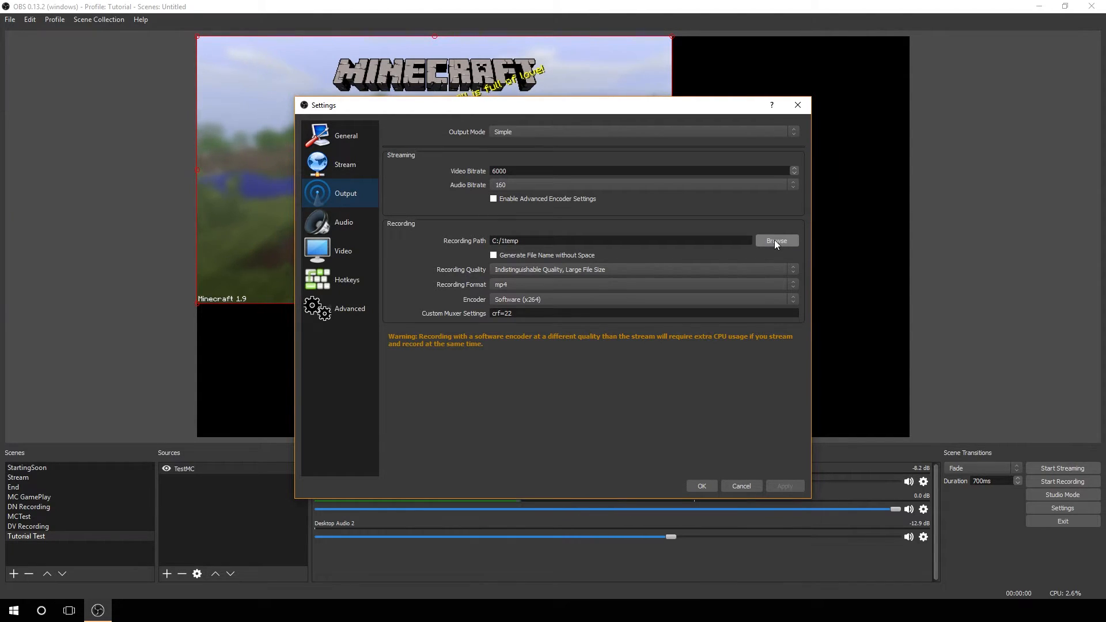
left_click(621, 271)
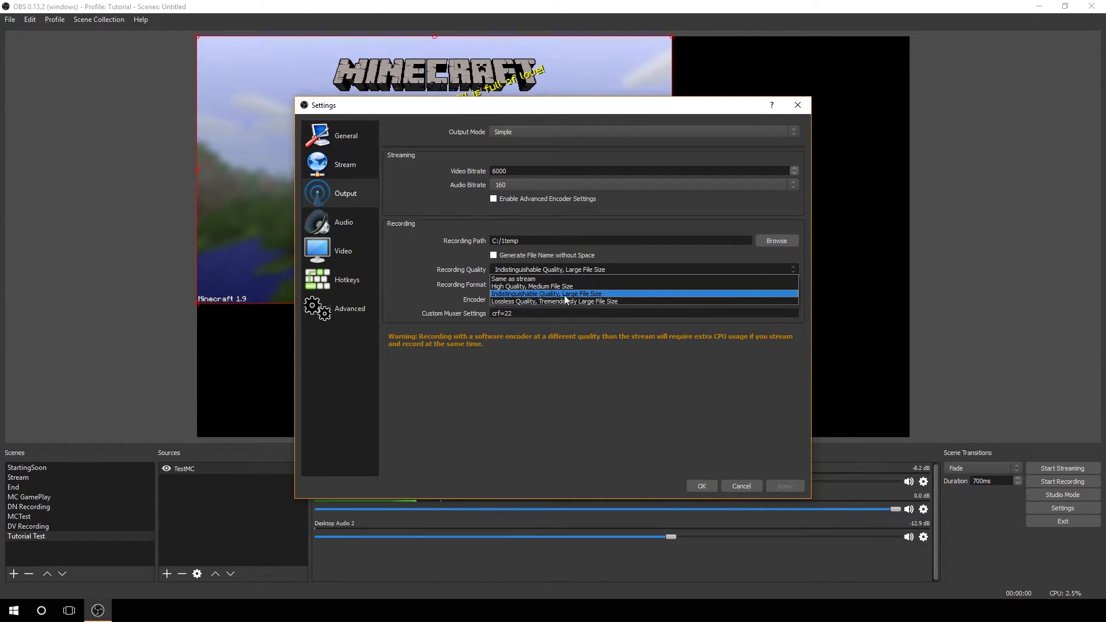
left_click(565, 295)
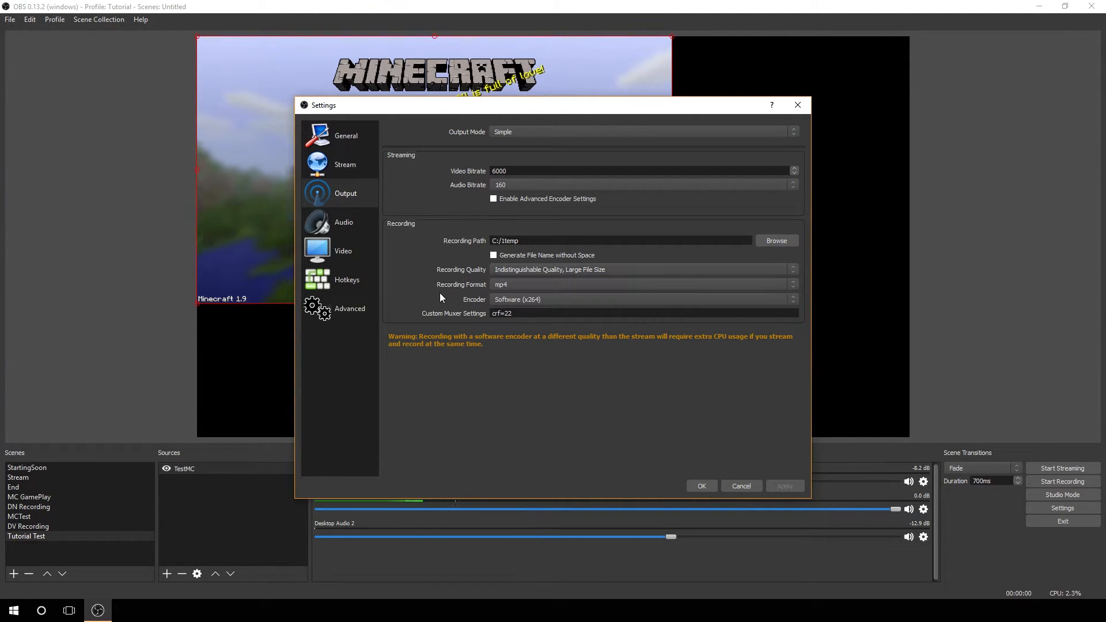
left_click(537, 299)
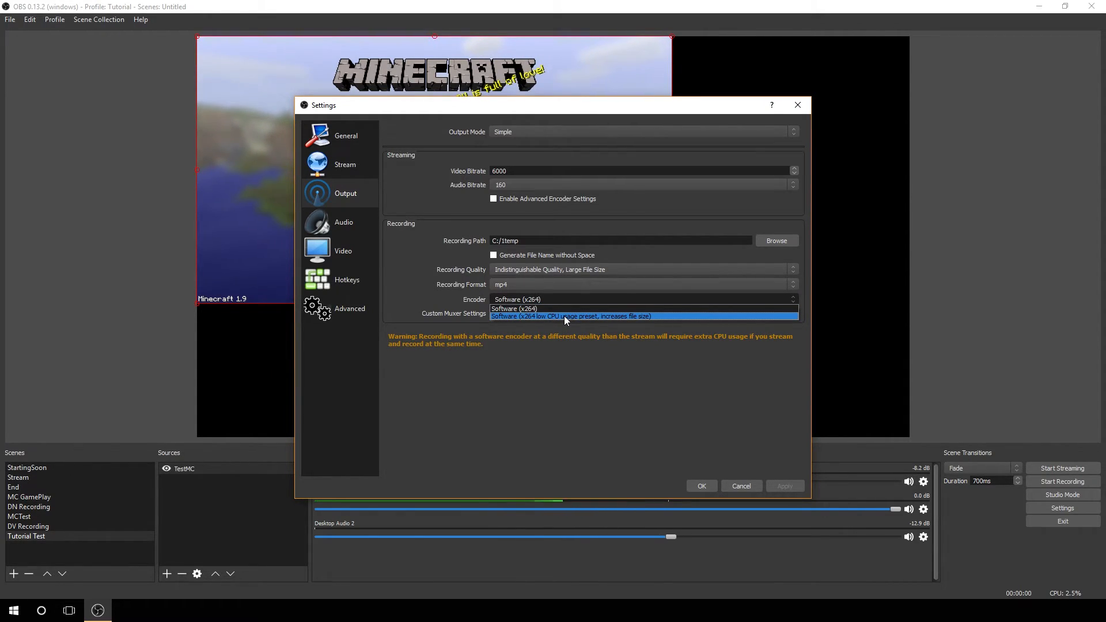
left_click(543, 369)
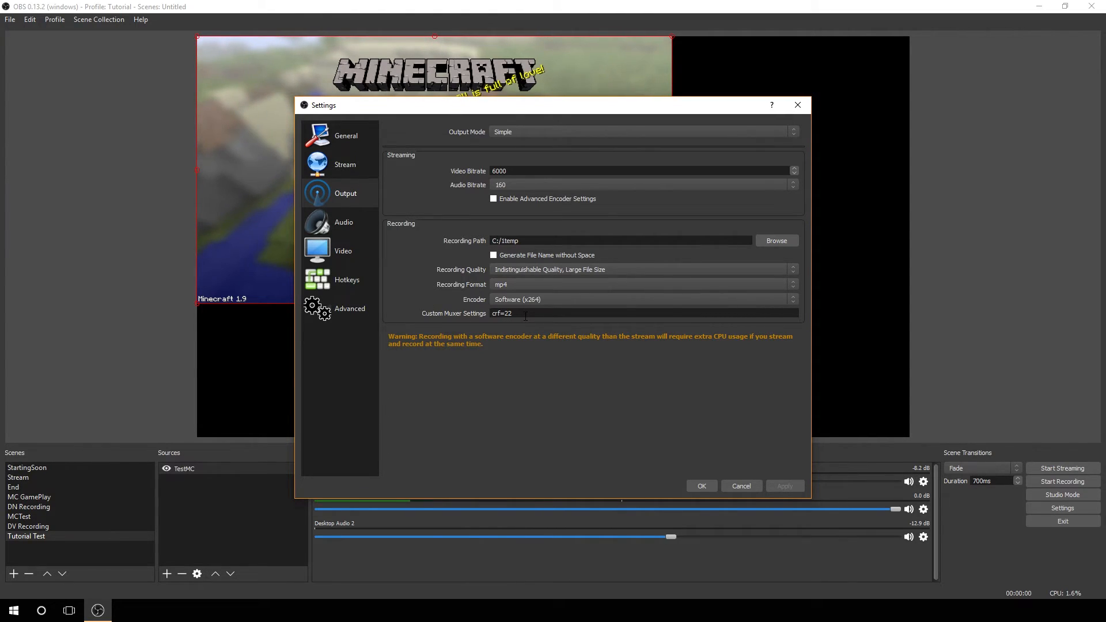
- In the audio settings, choose "Microphone (4- ATR USB microphone)" as the first Mic/Auxiliary audio device
left_click(354, 225)
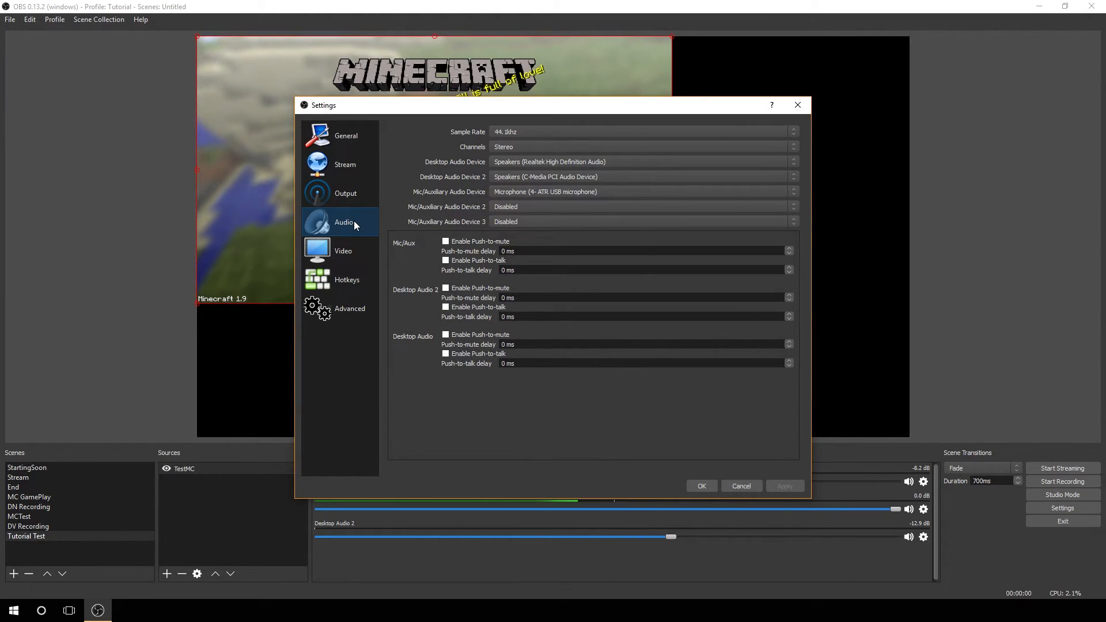
left_click(544, 192)
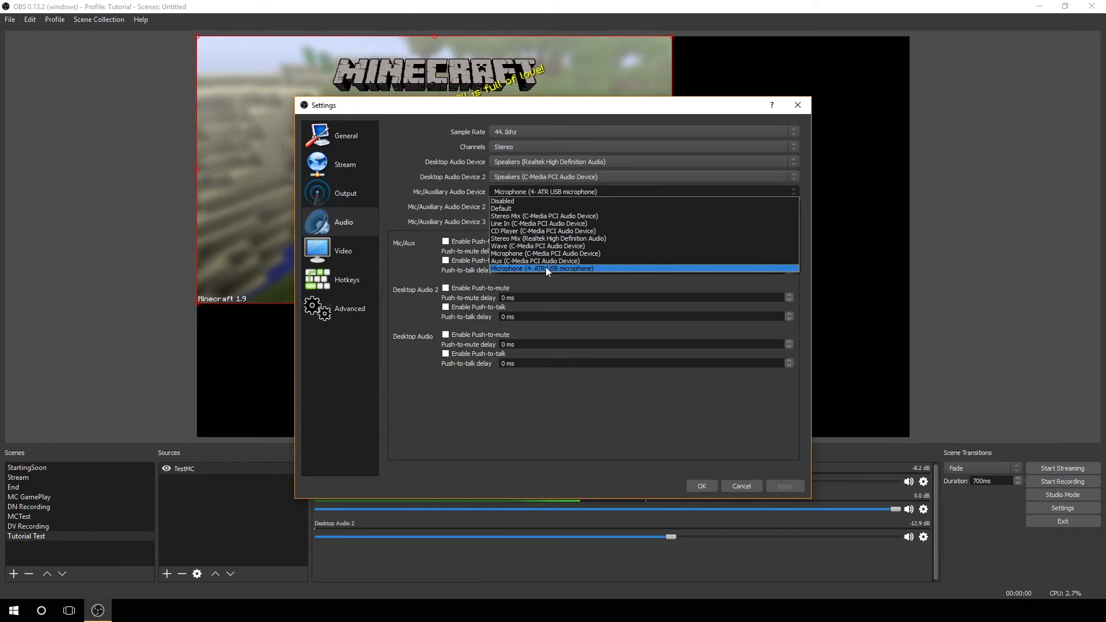
left_click(545, 267)
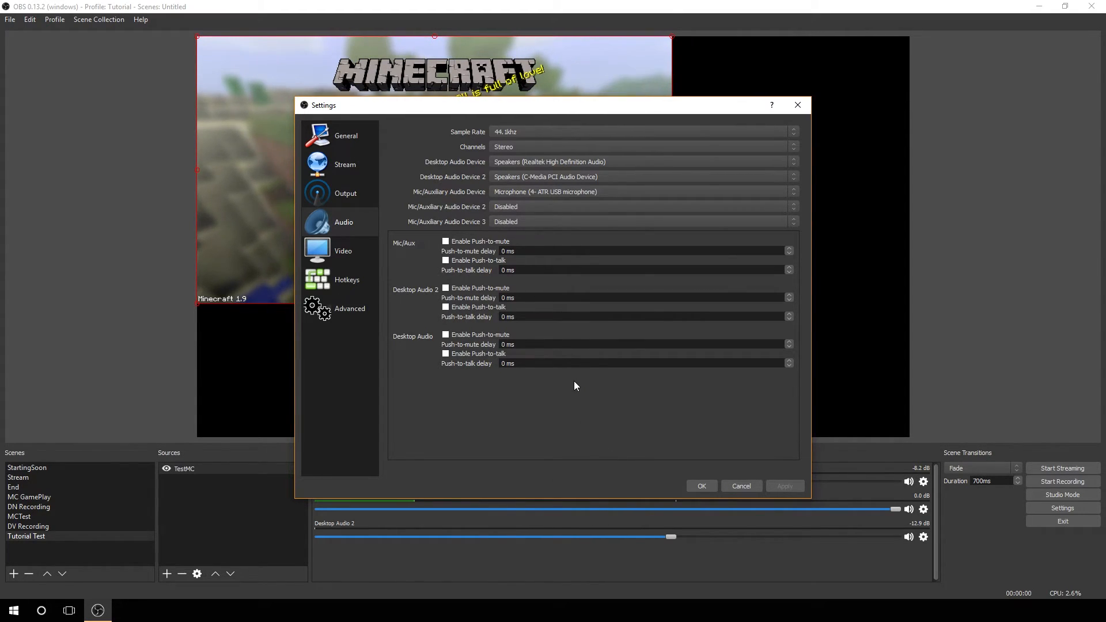
- In the video settings, review the scaled output resolutions and set the common FPS value to 60
left_click(326, 253)
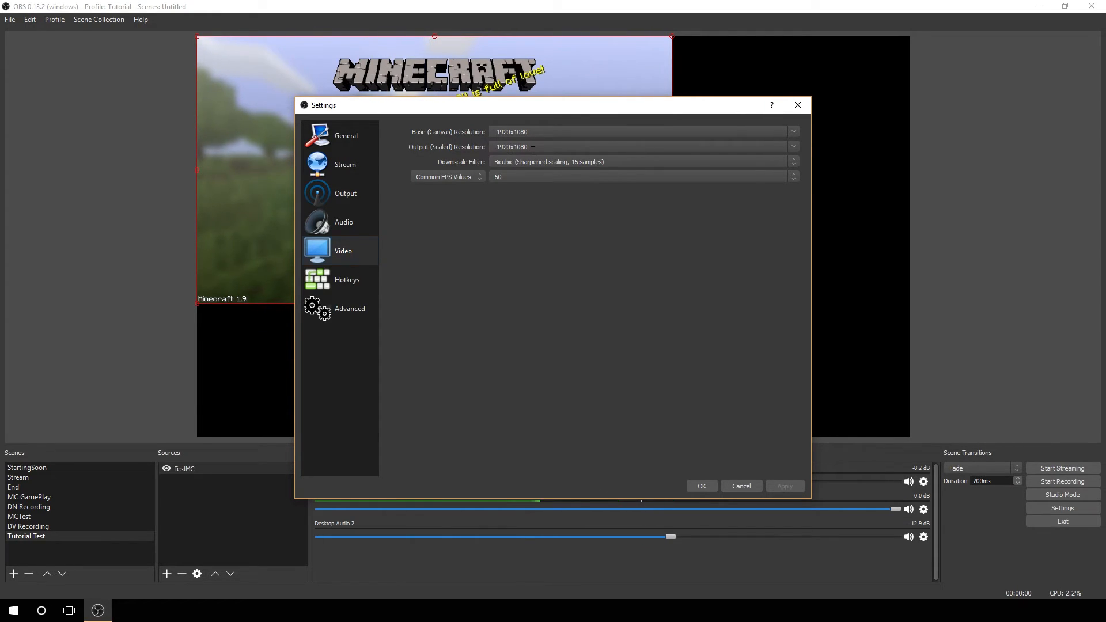
left_click(792, 148)
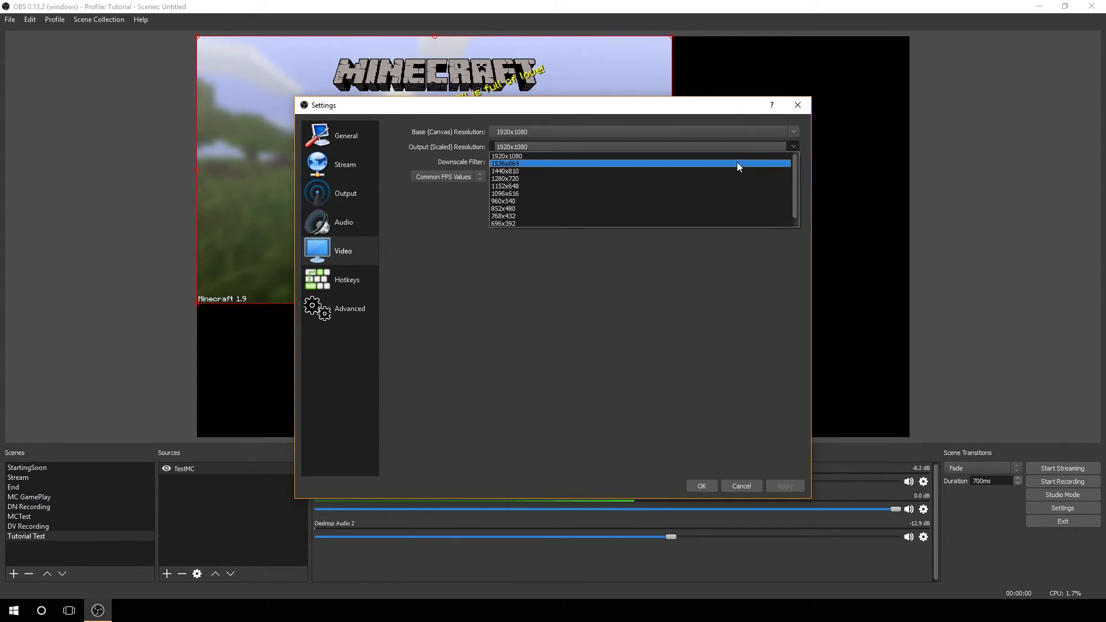
left_click(695, 179)
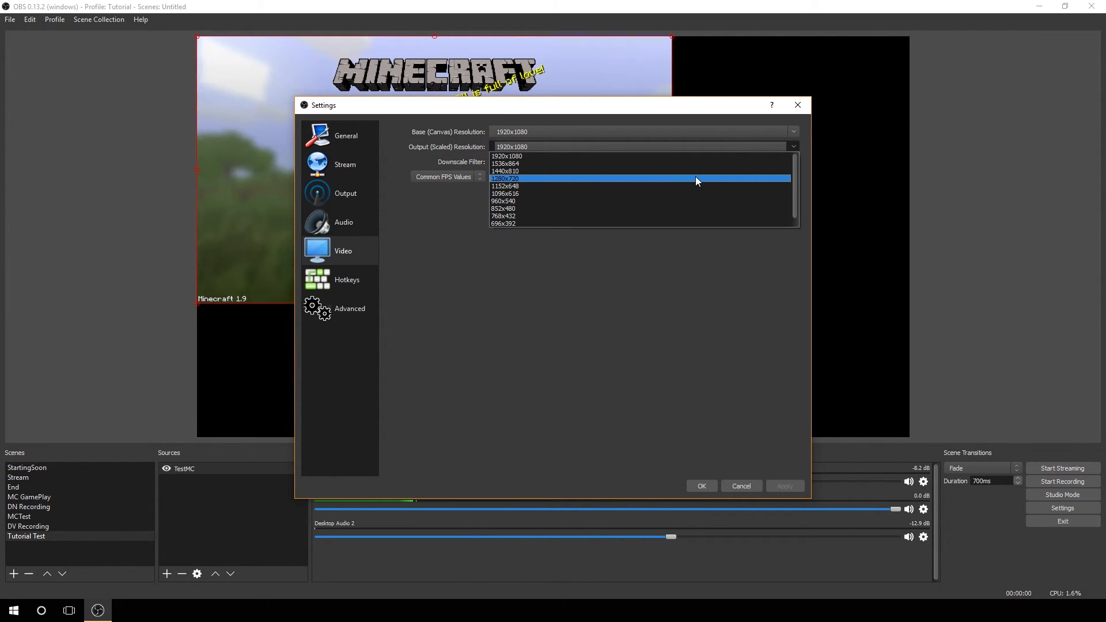
left_click(660, 291)
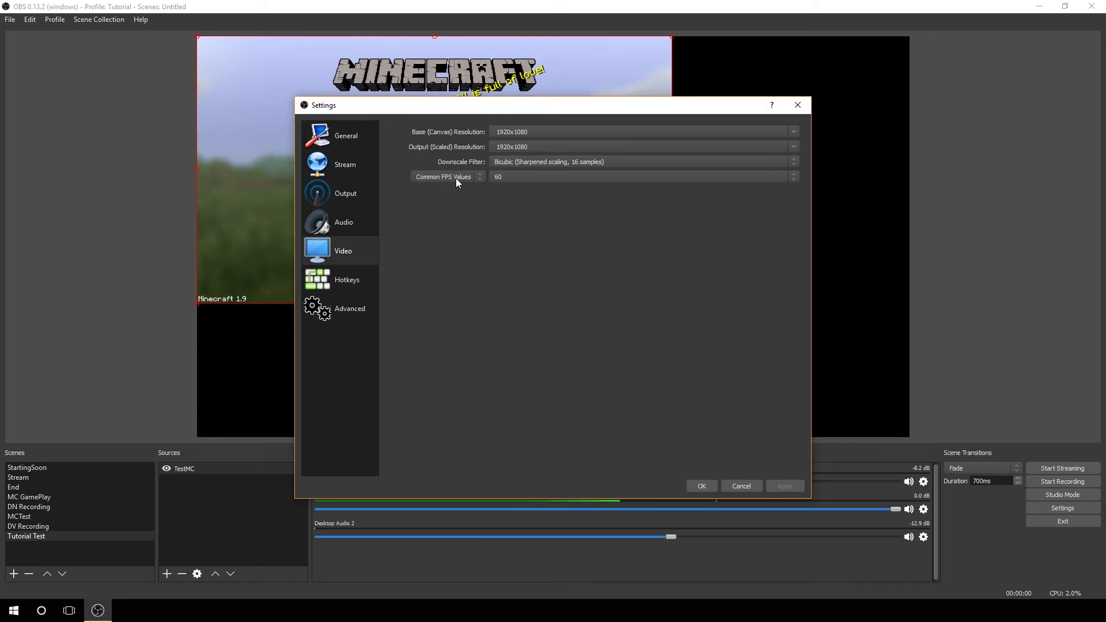
left_click(544, 175)
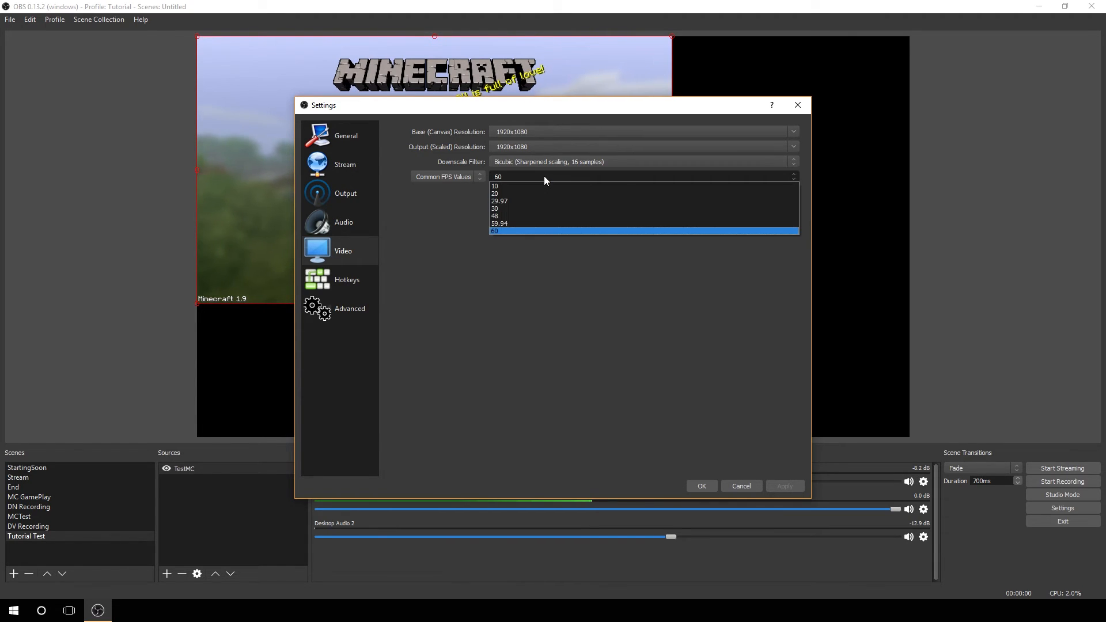
left_click(538, 231)
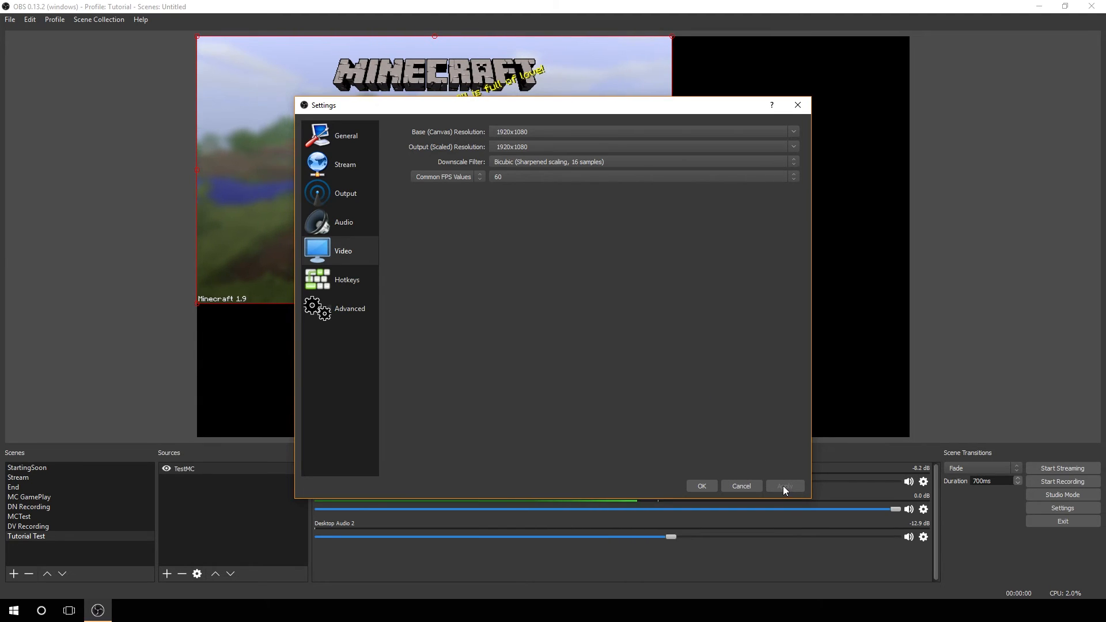
- Review the hotkey and advanced settings, and accept the settings
left_click(354, 283)
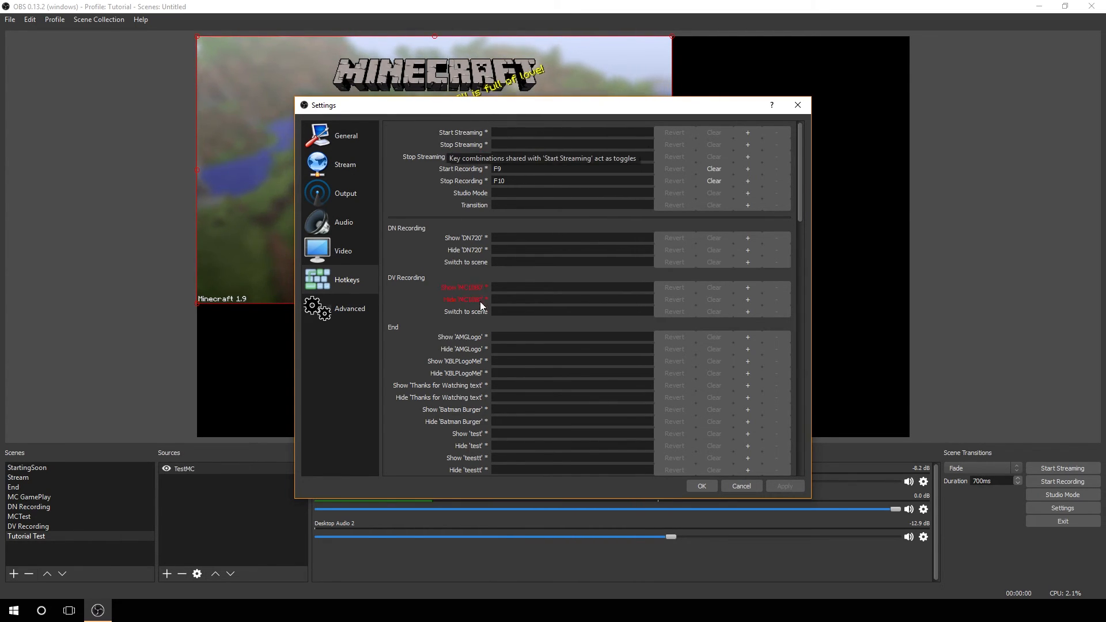
left_click(351, 308)
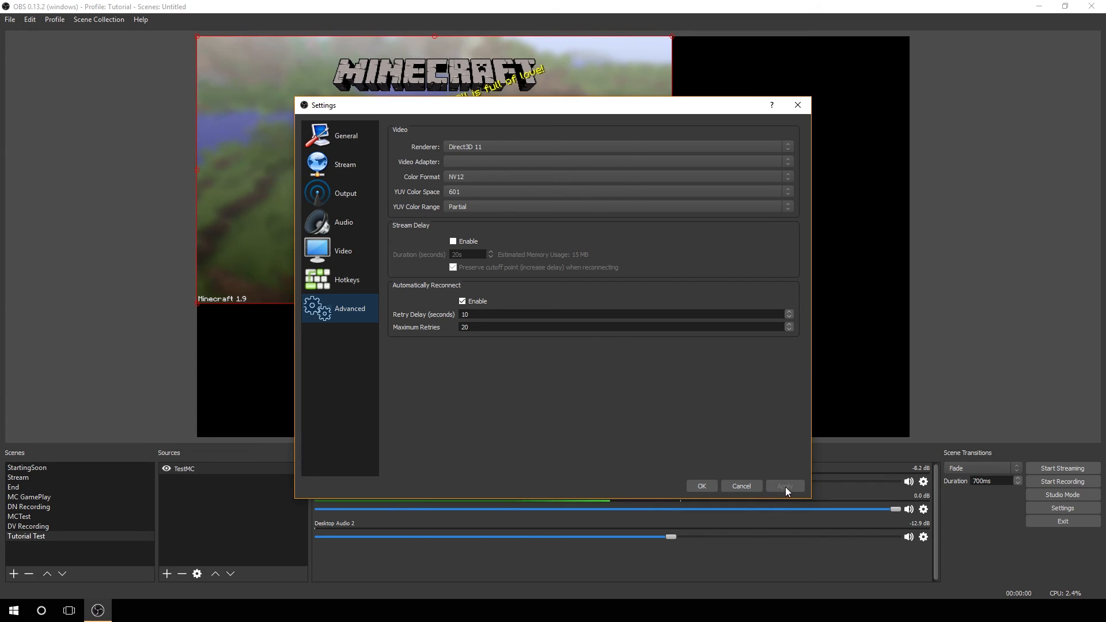
left_click(703, 490)
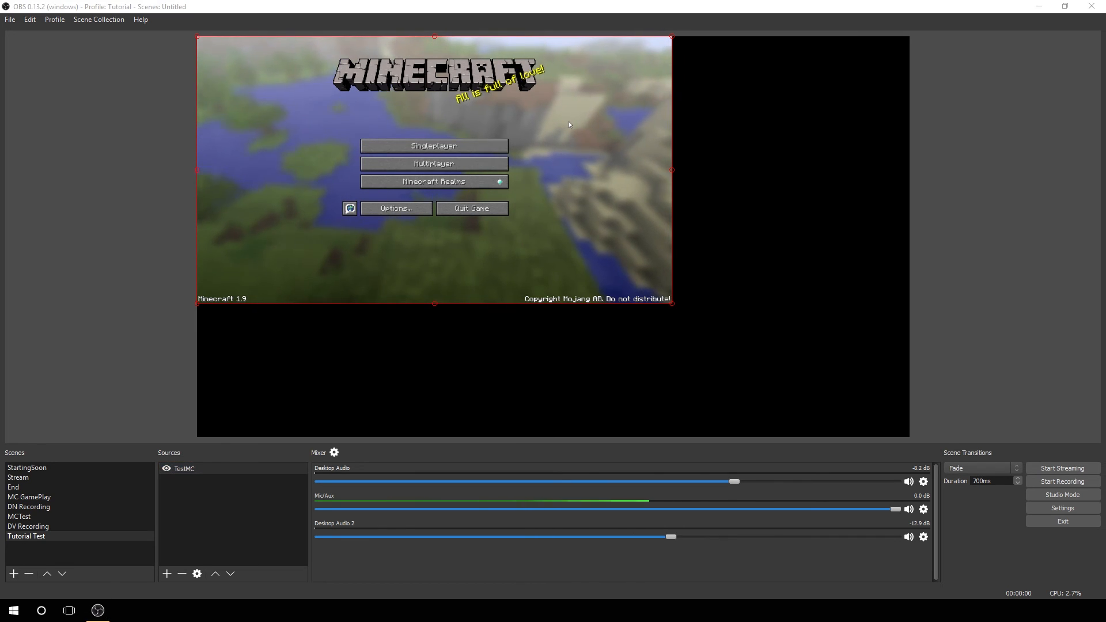
- Switch the captured Minecraft game to full screen and back to its smaller window
key("F11")
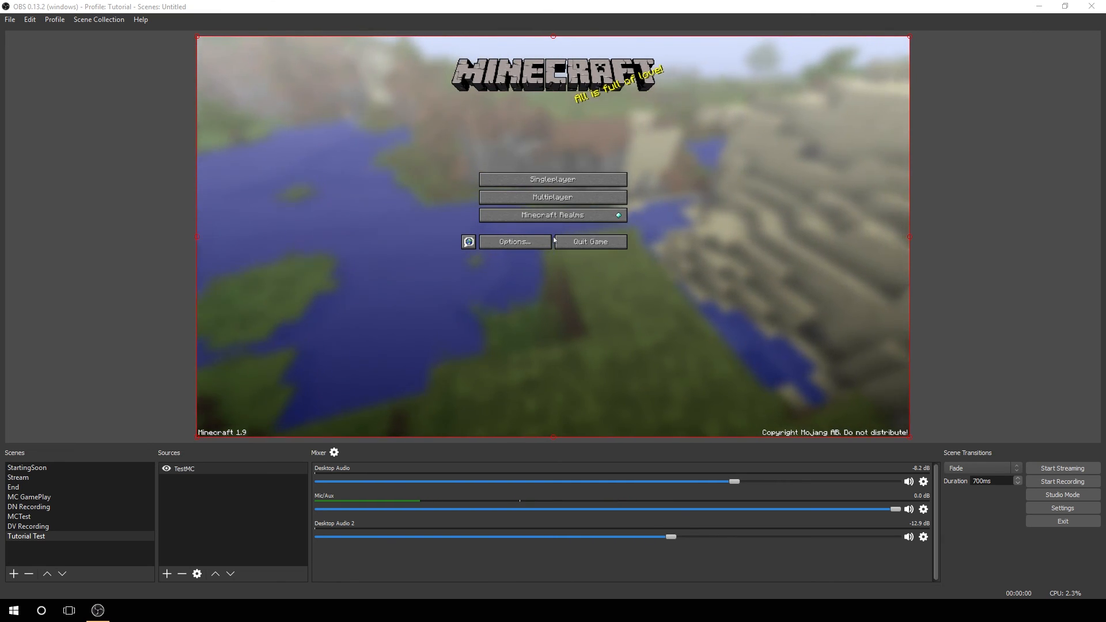
left_click_drag(909, 436, 670, 303)
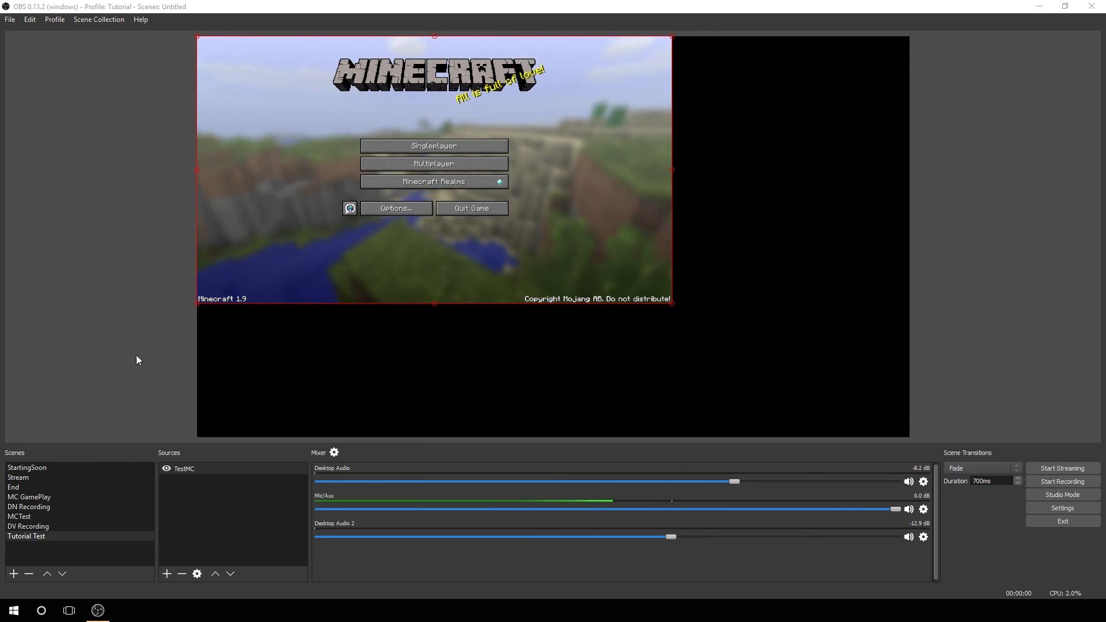
- Make a short test recording of the Tutorial Test scene and stop it
left_click(1063, 483)
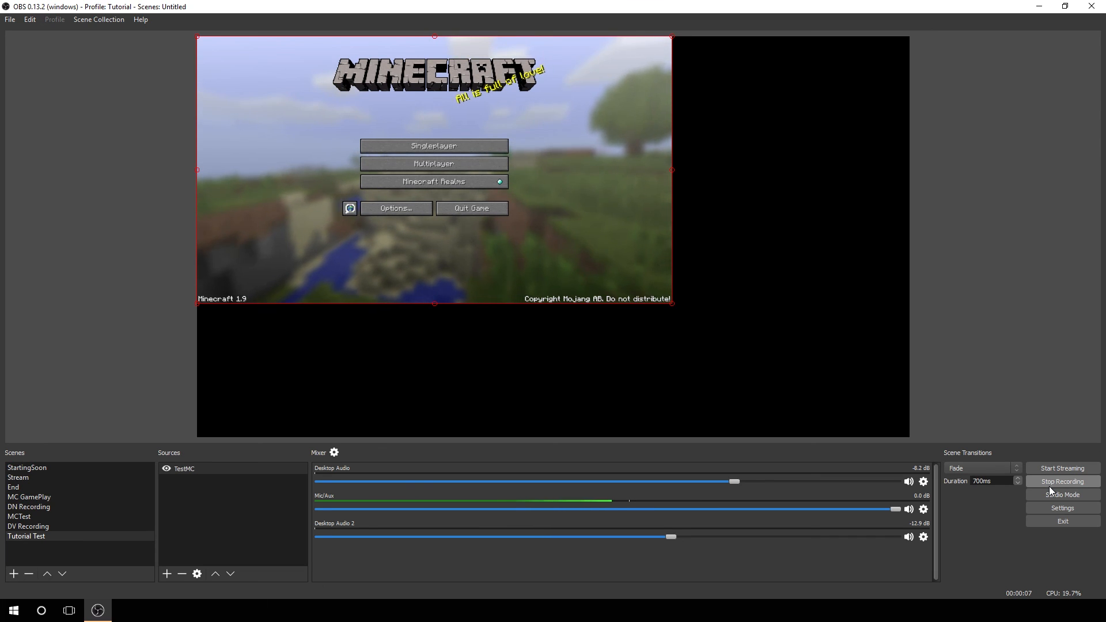
left_click(1049, 485)
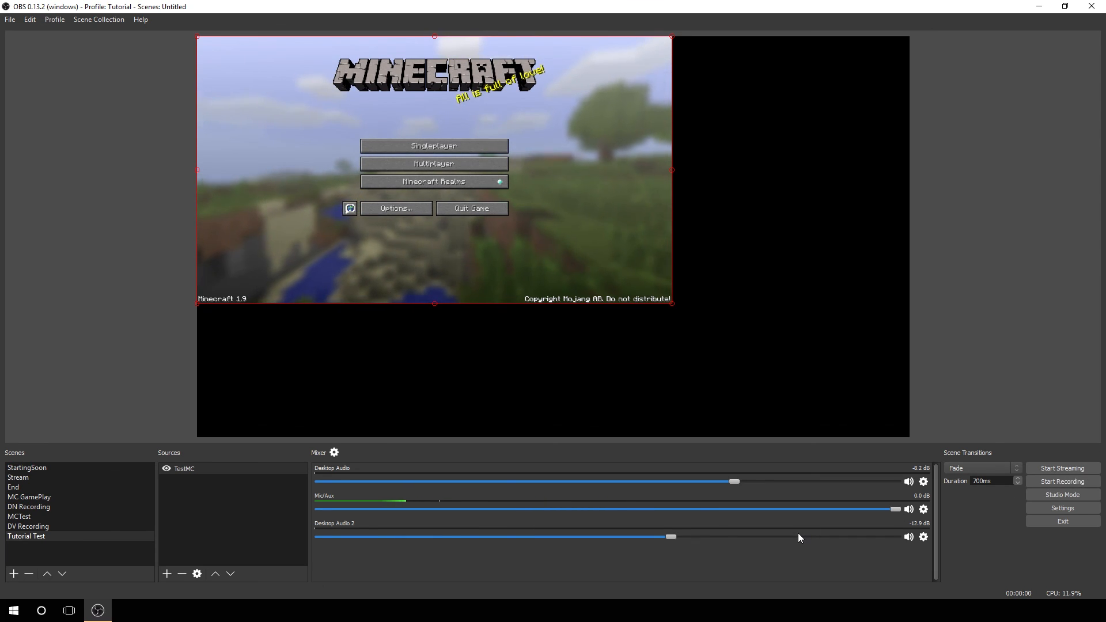